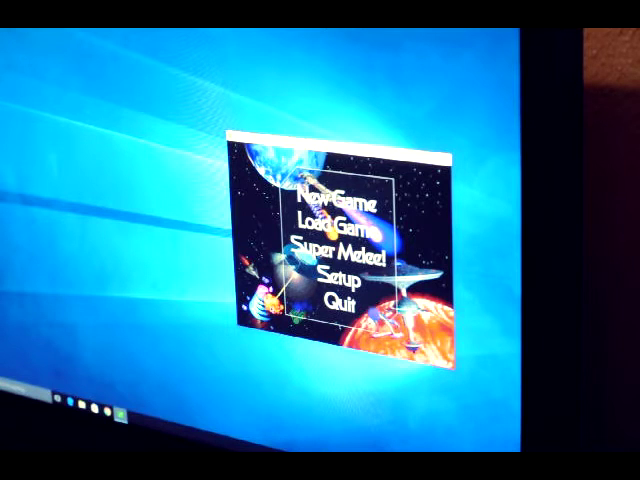
Choose New Game from the main menu to start the opening intro.
{"action": "key", "text": "Return"}
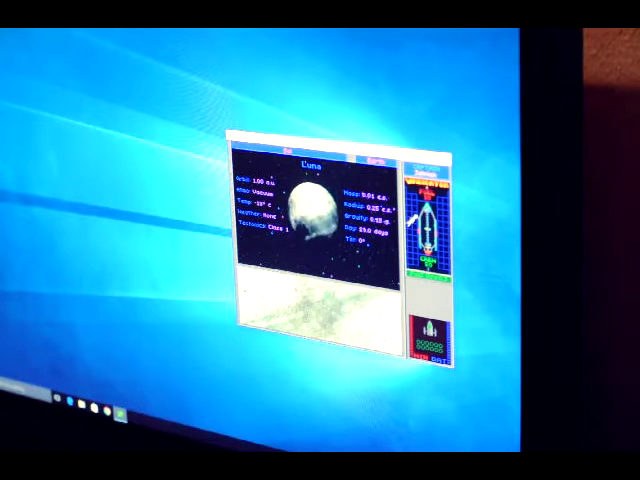
Dismiss Luna's planet statistics overlay while in orbit.
{"action": "key", "text": "space"}
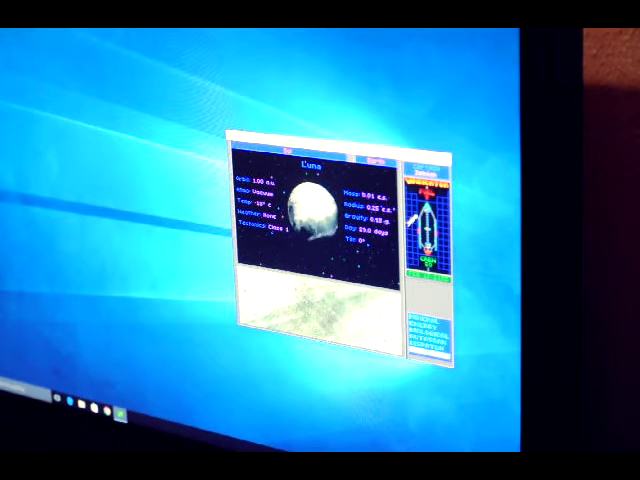
Clear Luna's stats, leave orbit, and pick a reply to the starbase commander.
{"action": "key", "text": "Return"}
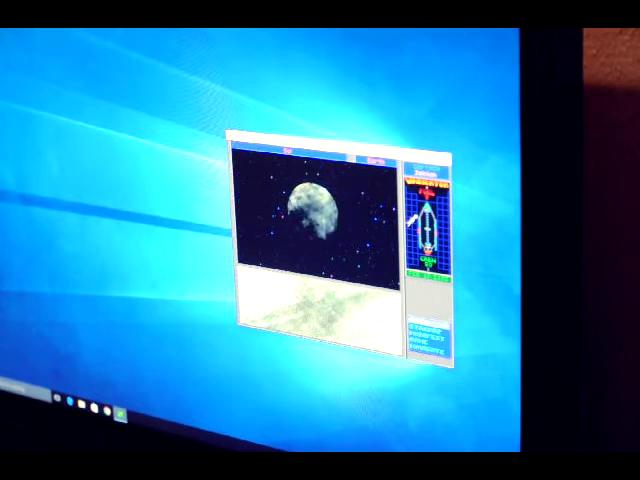
{"action": "key", "text": "Return"}
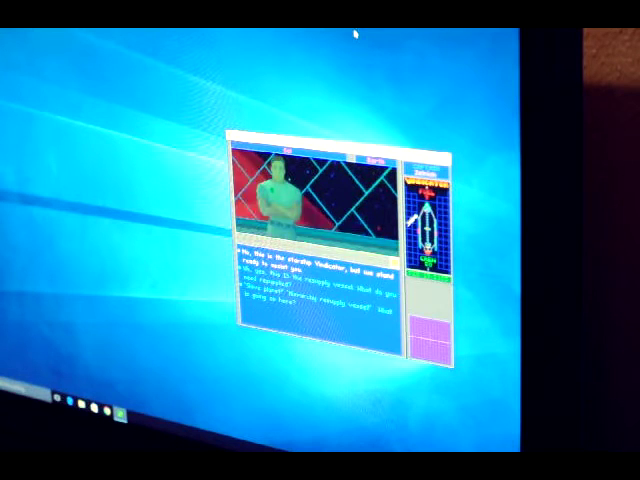
{"action": "key", "text": "Return"}
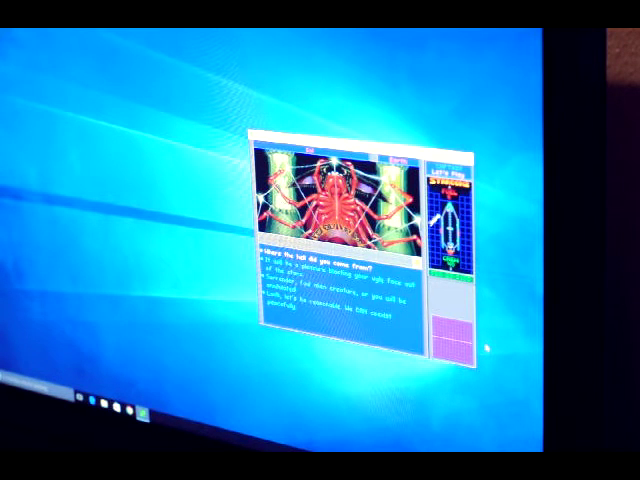
Browse the replies and answer the alien with 'Surrender, foul alien creature...'.
{"action": "key", "text": "Down"}
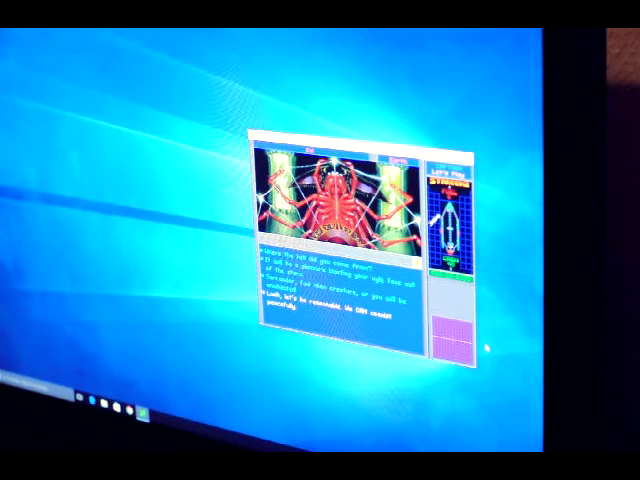
{"action": "key", "text": "Down"}
{"action": "key", "text": "Down"}
{"action": "key", "text": "Down"}
{"action": "key", "text": "Down"}
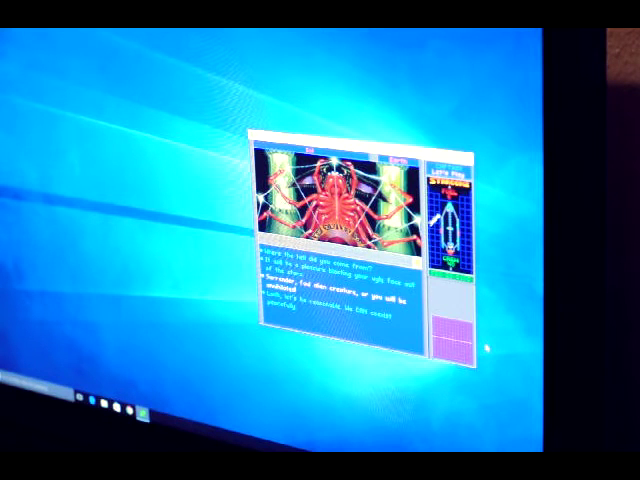
{"action": "key", "text": "Return"}
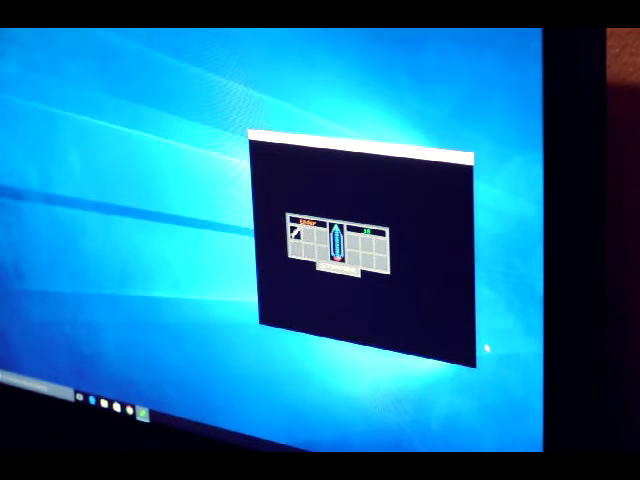
Send the selected ship into the melee against the spider-like alien's ship.
{"action": "key", "text": "Return"}
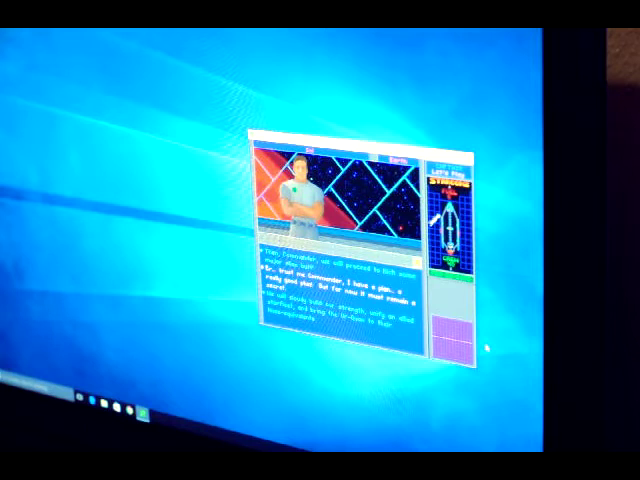
Answer the commander and pick 'The New Alliance of Free Stars' as the alliance name.
{"action": "key", "text": "Return"}
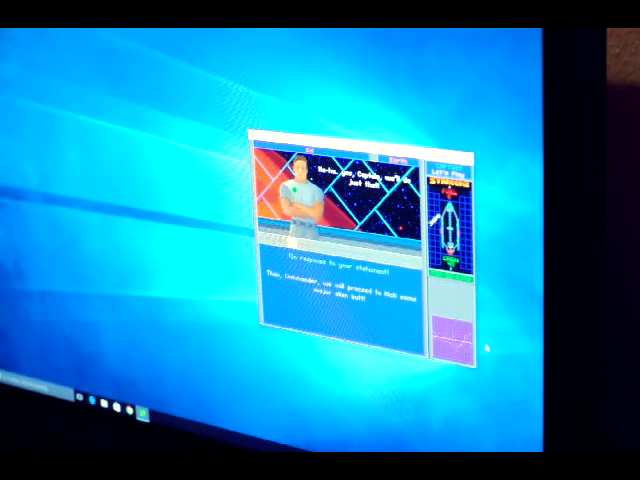
{"action": "key", "text": "Down"}
{"action": "key", "text": "Down"}
{"action": "key", "text": "Up"}
{"action": "key", "text": "Up"}
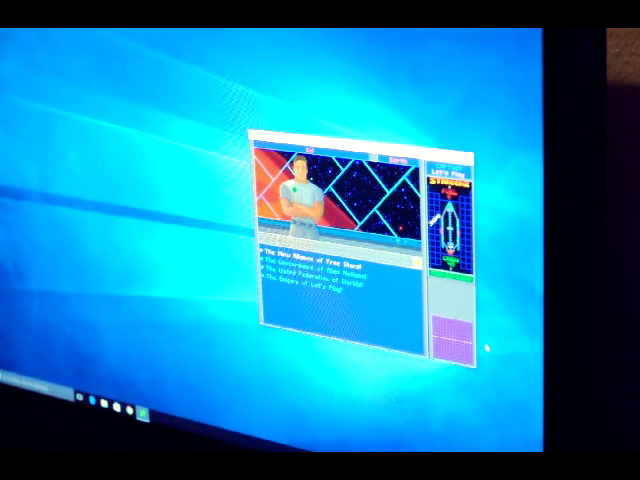
{"action": "key", "text": "Return"}
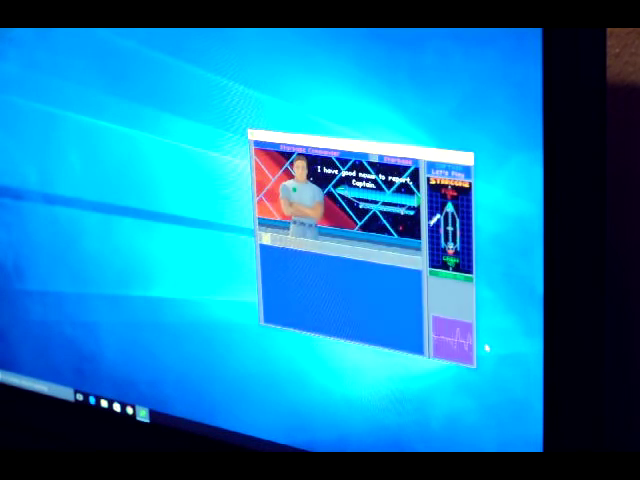
Tell the commander there are minerals to offload and finish the conversation.
{"action": "key", "text": "Return"}
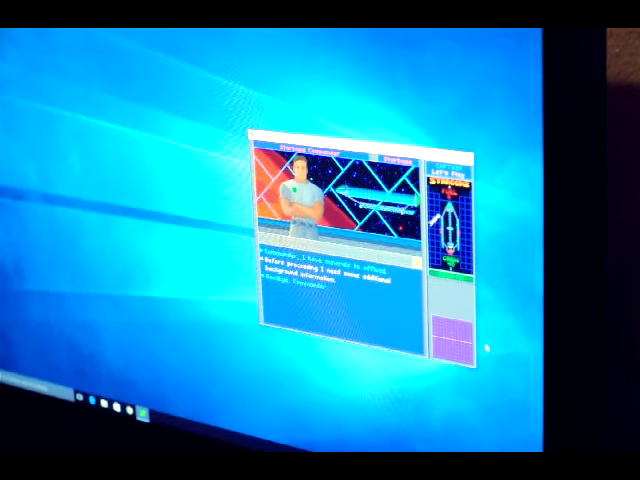
{"action": "key", "text": "Return"}
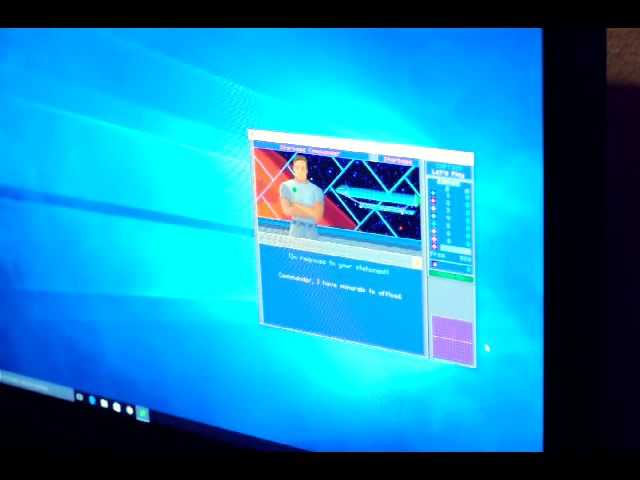
{"action": "key", "text": "Return"}
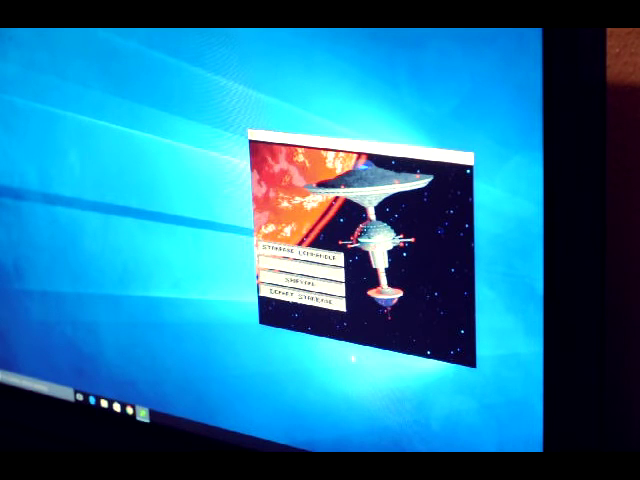
Enter Outfit Starship, back out to the starbase menu, then re-enter it.
{"action": "key", "text": "Return"}
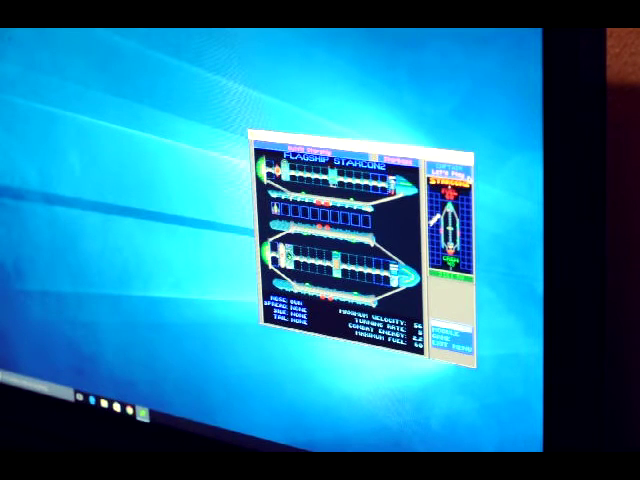
{"action": "key", "text": "Up"}
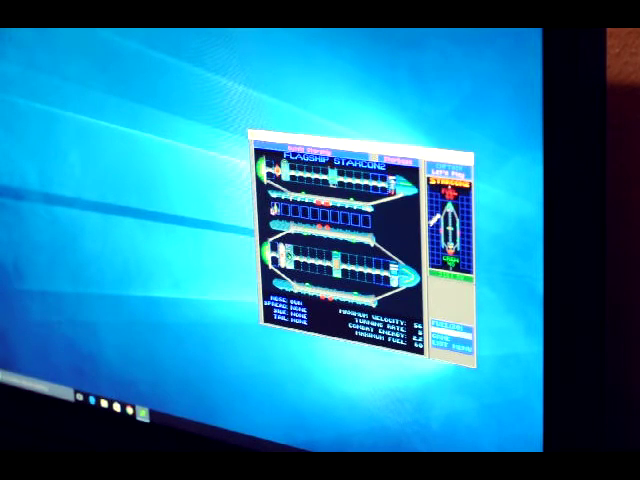
{"action": "key", "text": "Escape"}
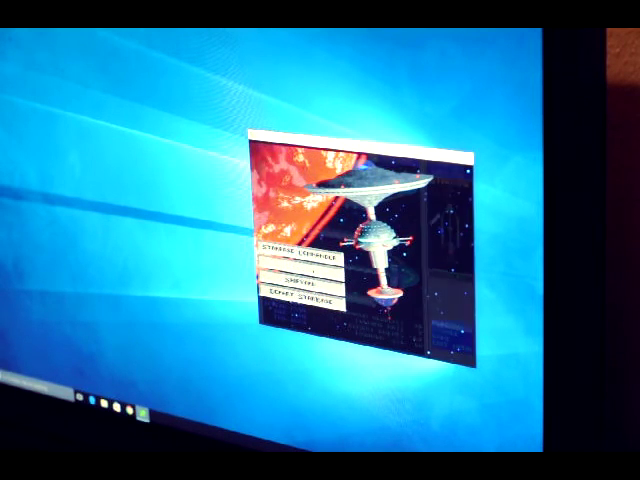
{"action": "key", "text": "Return"}
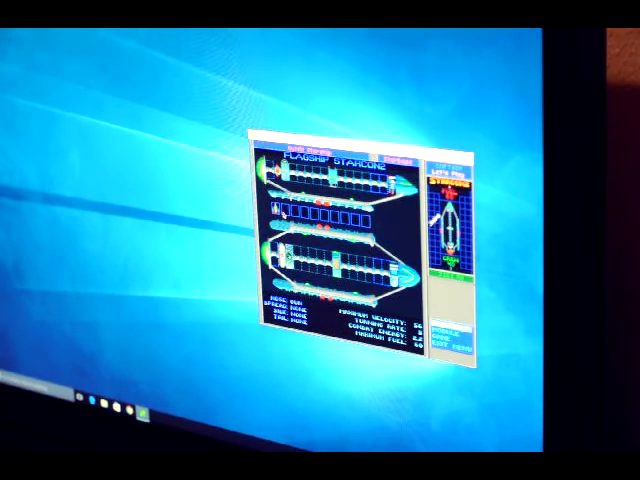